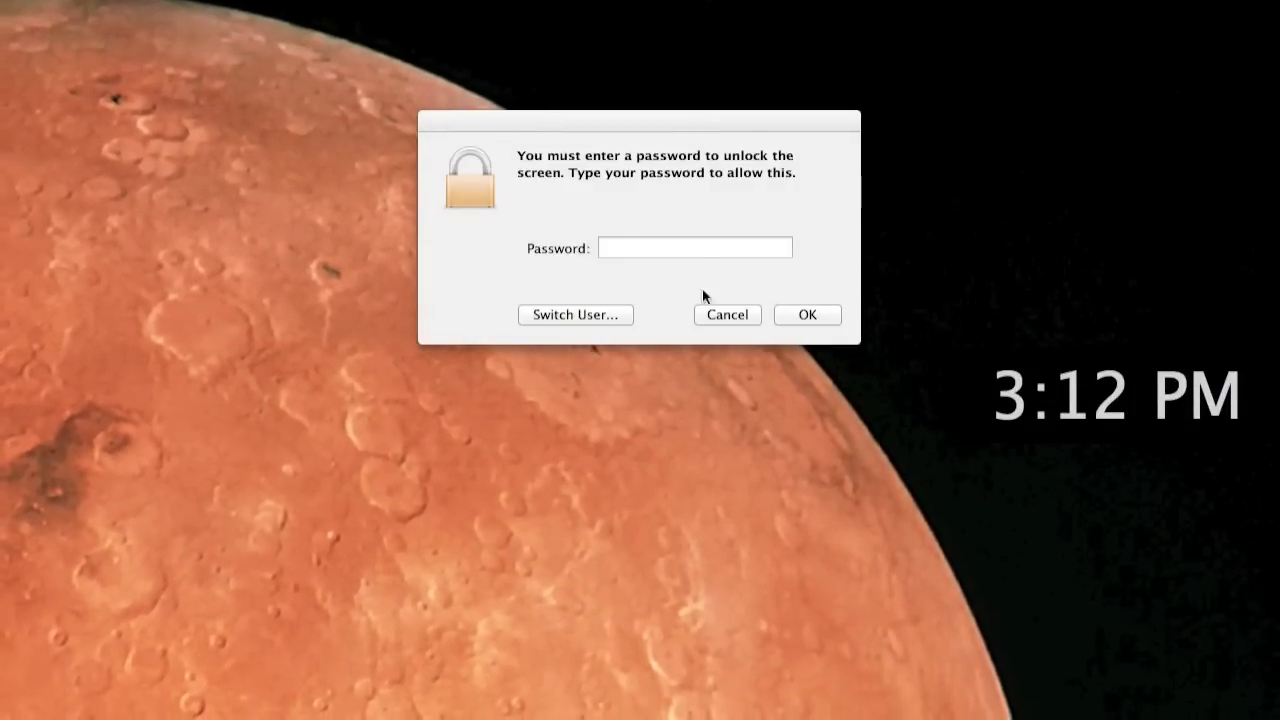
# Step: Switch from the password prompt to the KeyLemon face-recognition login window
pyautogui.click(600, 318)
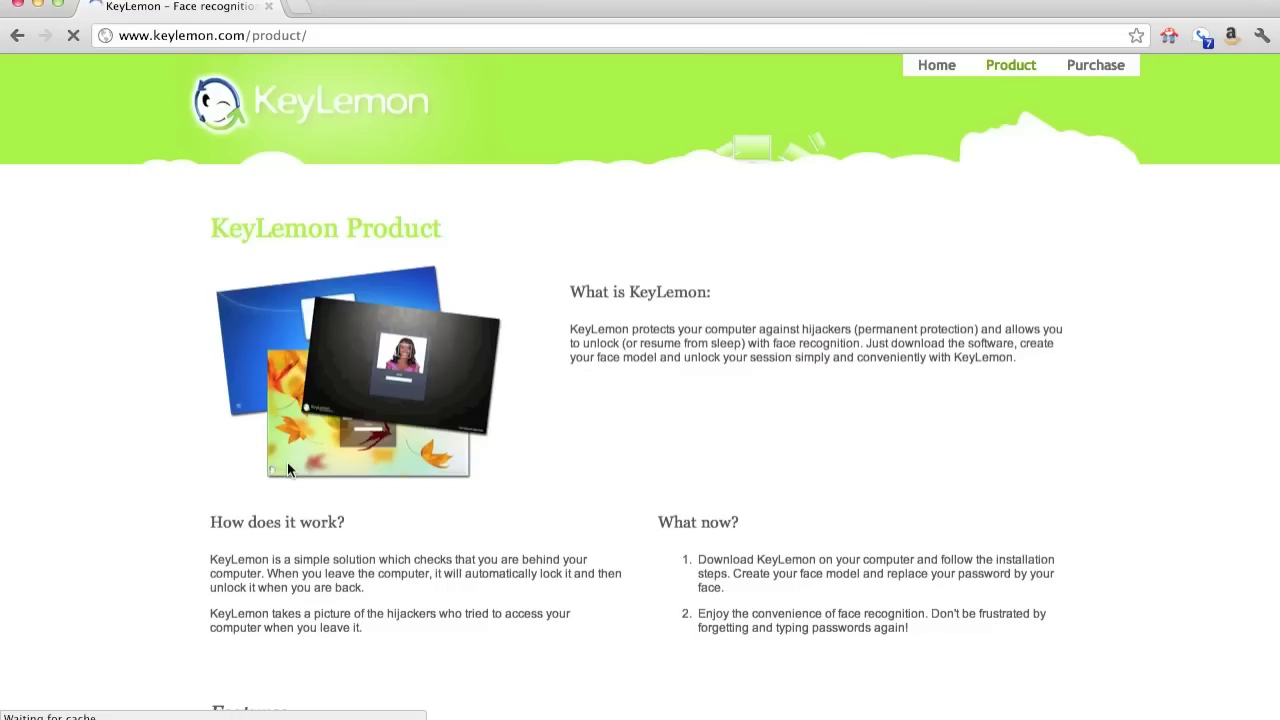
# Step: Scroll to Downloads and open KeyLemon's Download Now link in a second tab
pyautogui.scroll(-10, 460, 404)
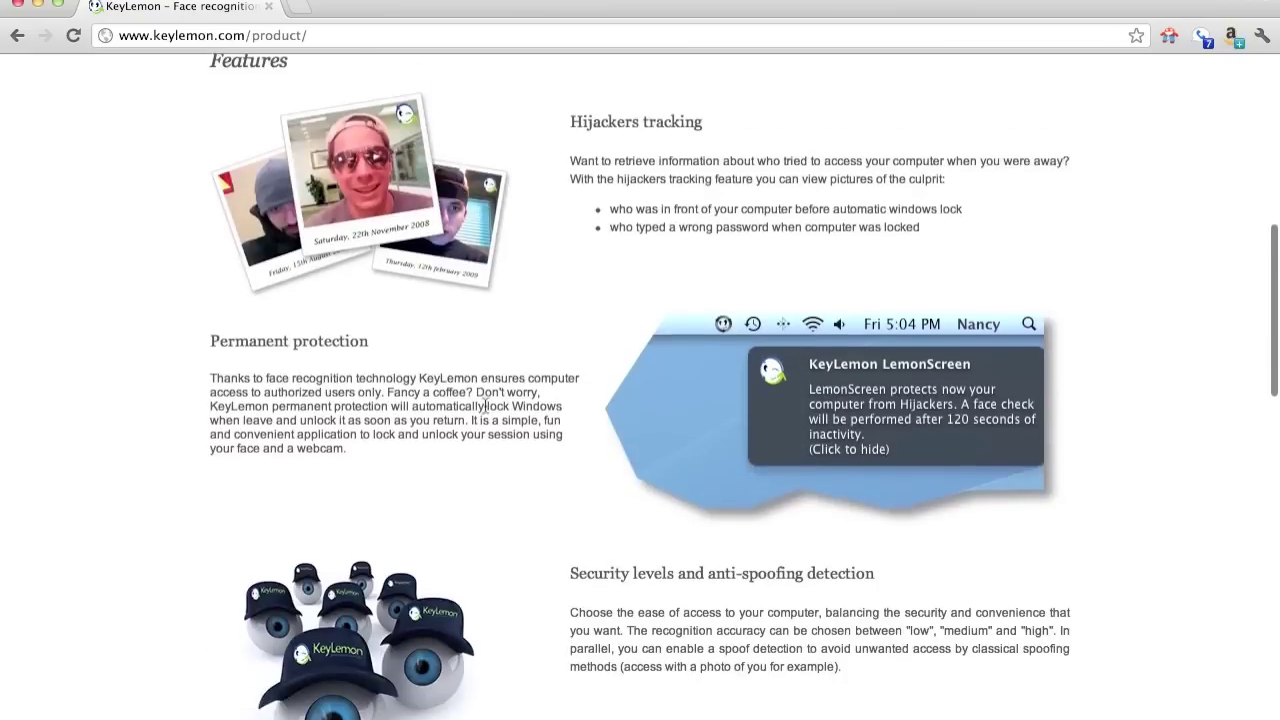
pyautogui.scroll(-13, 487, 405)
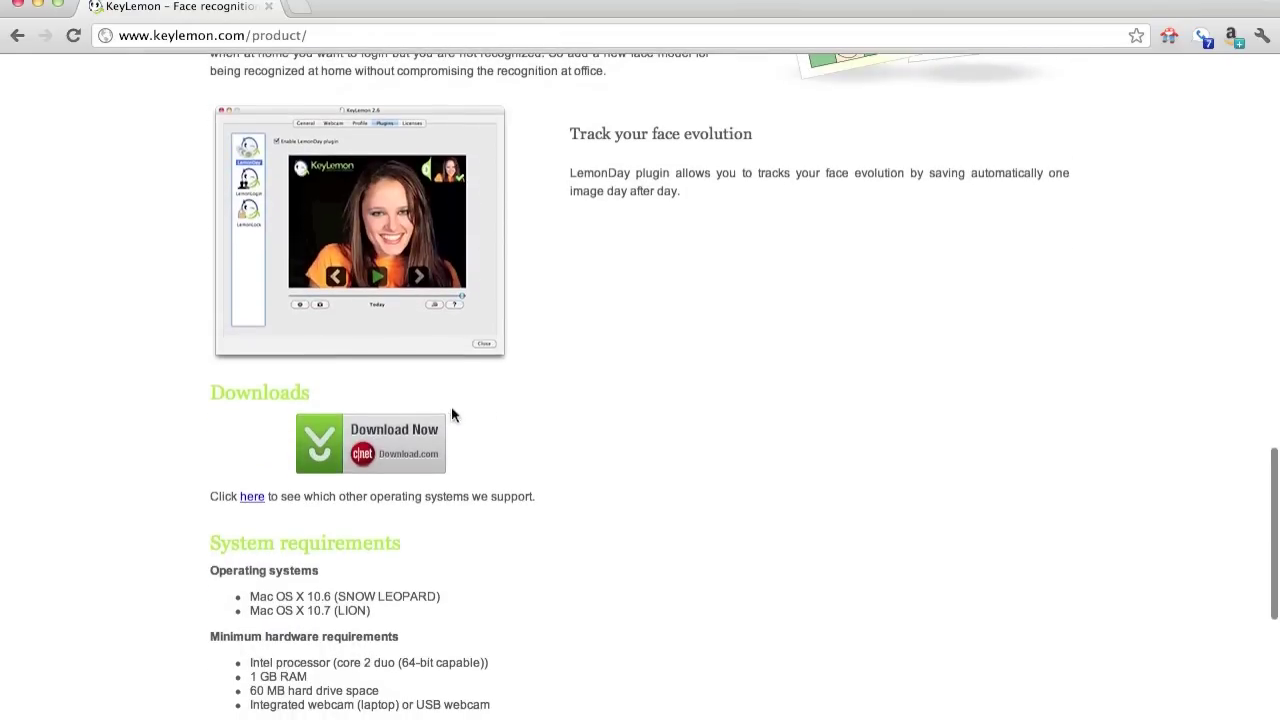
pyautogui.click(340, 455)
# Step: Take the first tab back to a blank new-tab page
pyautogui.click(185, 10)
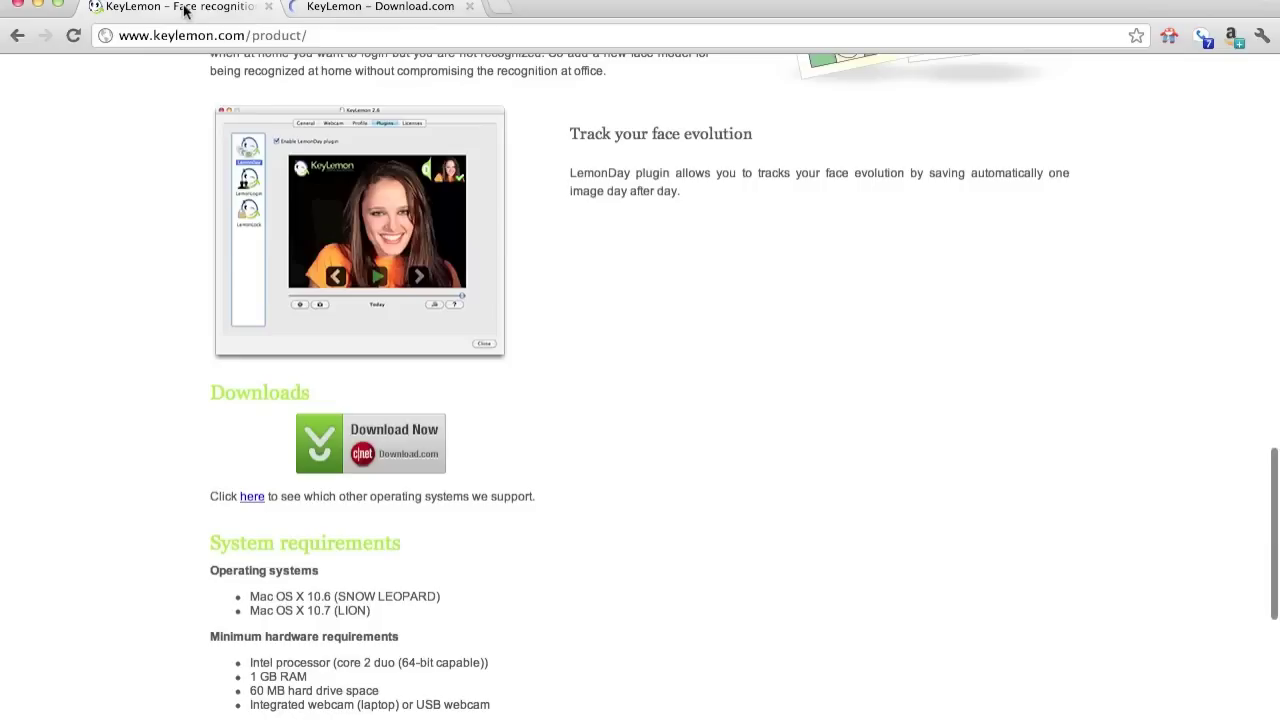
pyautogui.click(17, 35)
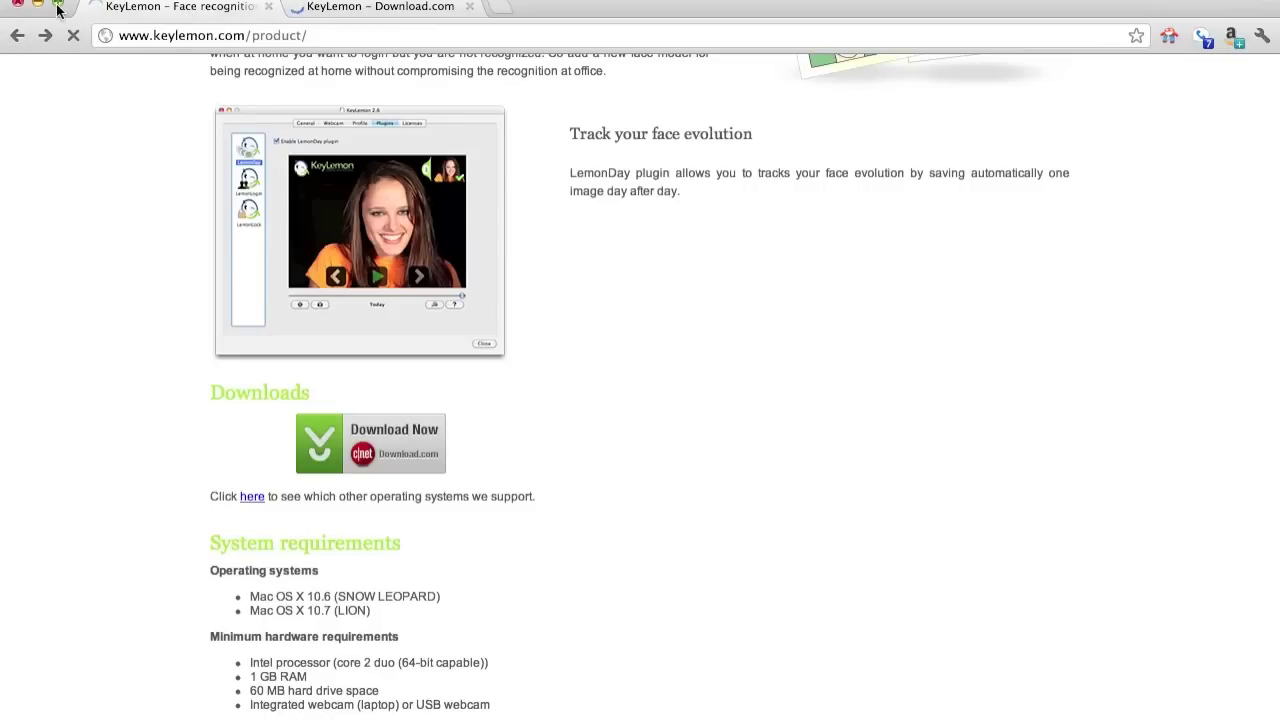
pyautogui.click(14, 37)
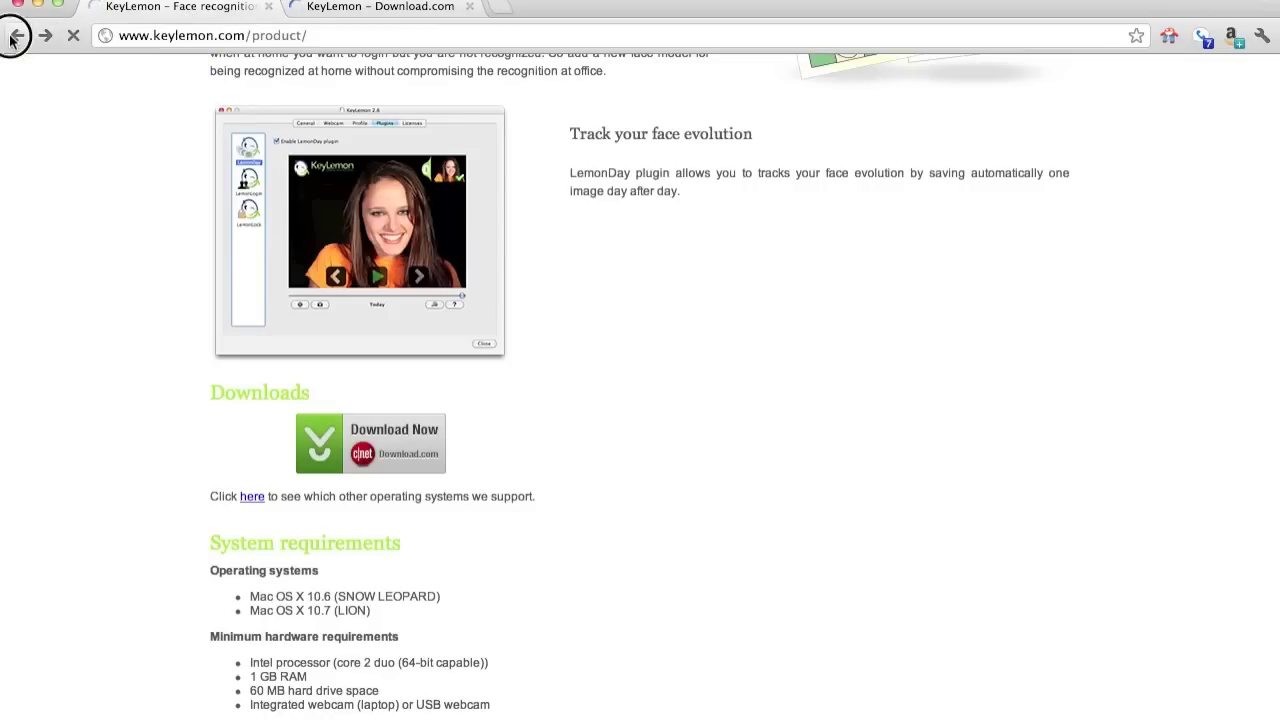
# Step: Search Google for 'keylemon' and look over the results
pyautogui.click(314, 31)
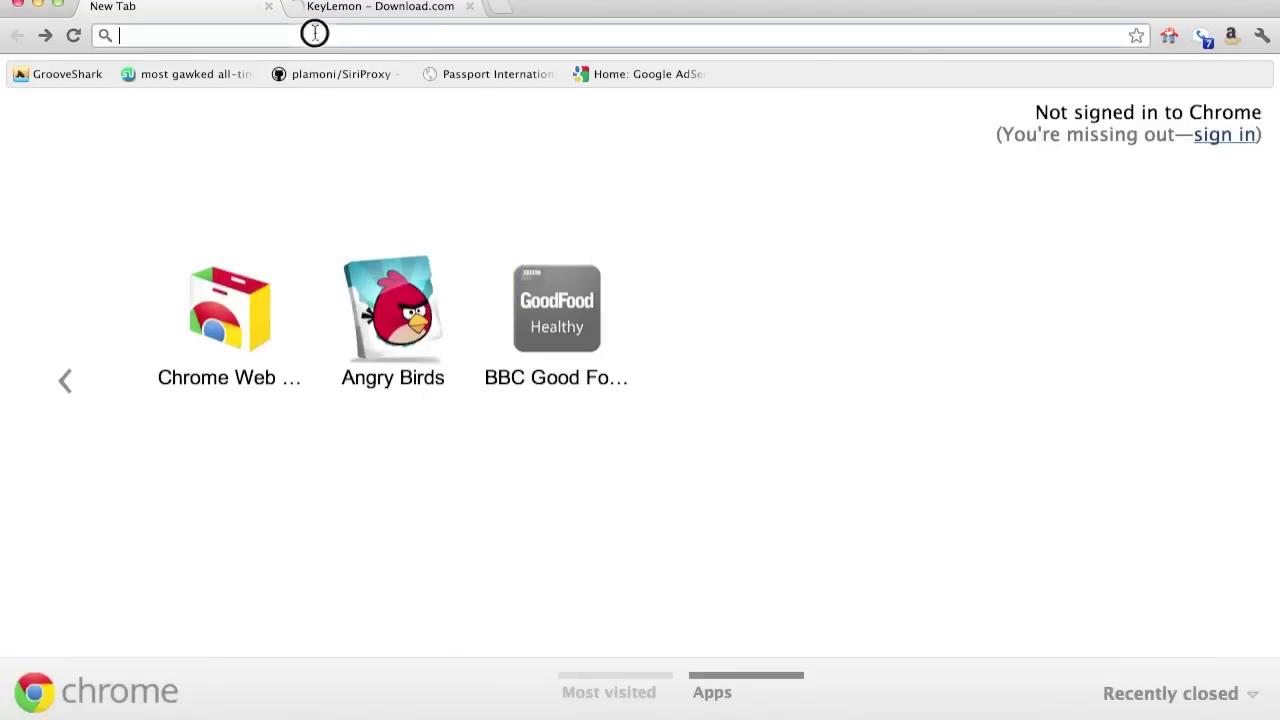
pyautogui.write('keyl')
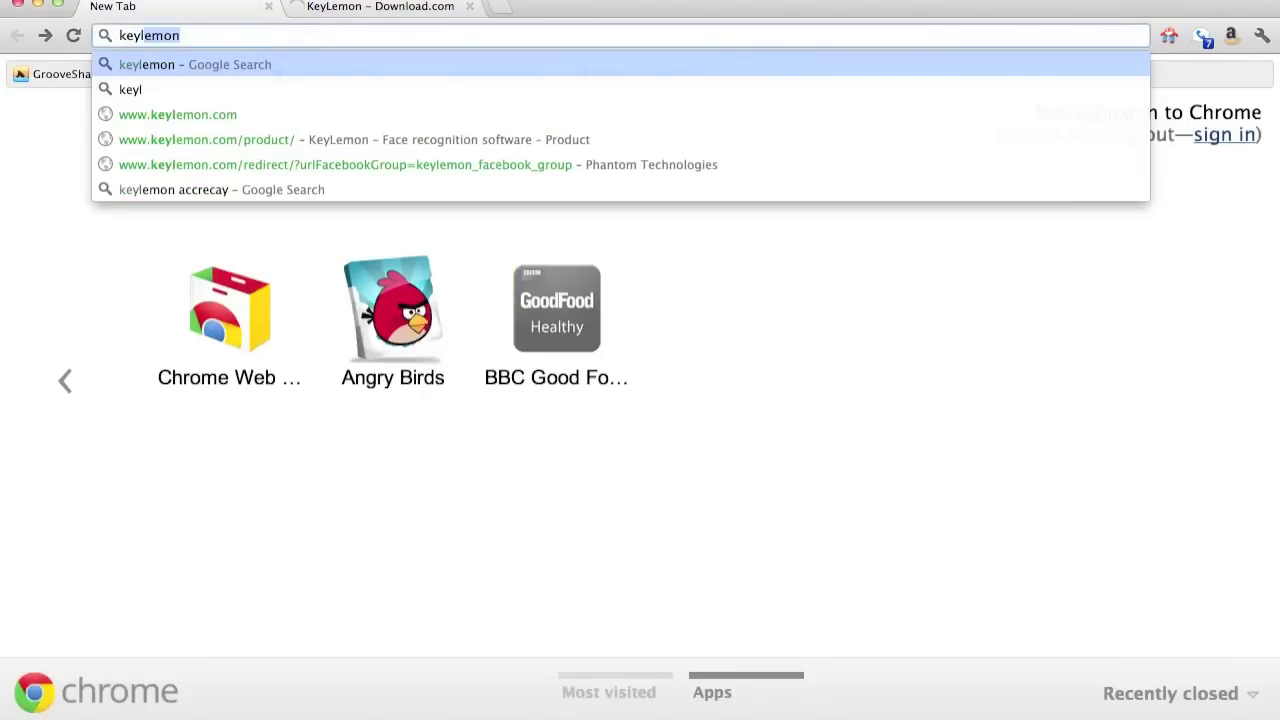
pyautogui.press('Return')
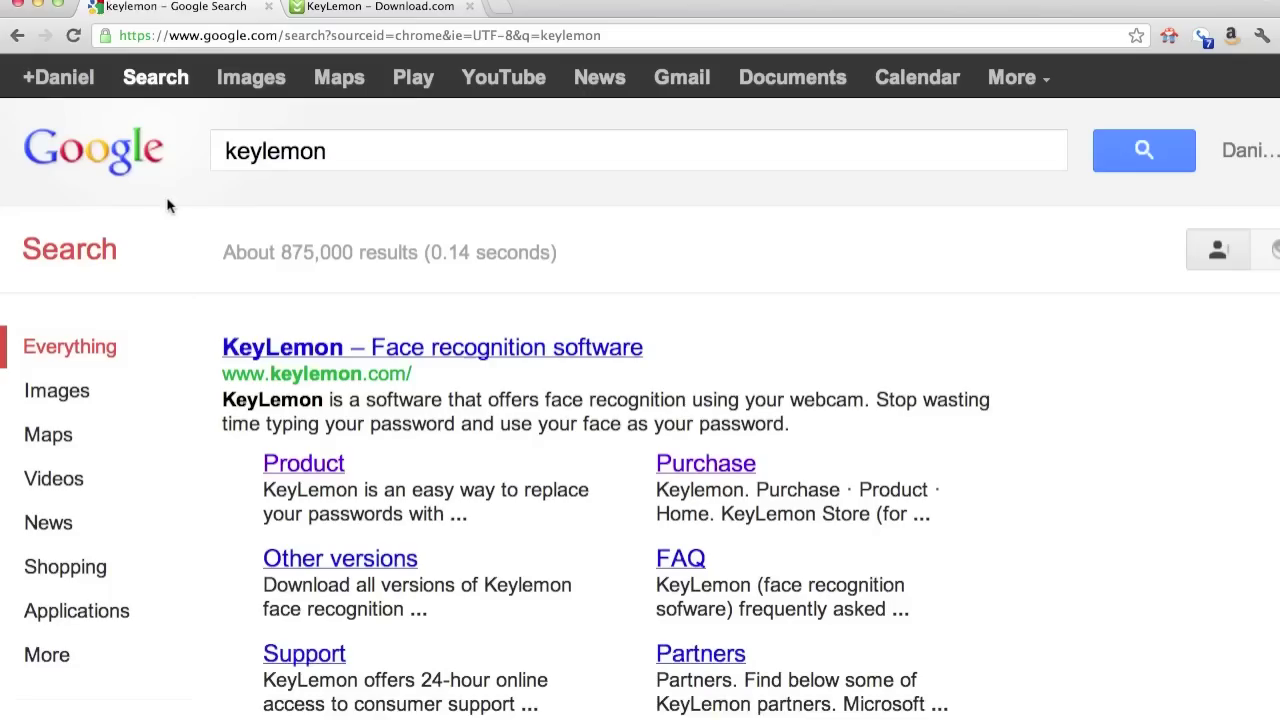
pyautogui.scroll(-5, 237, 357)
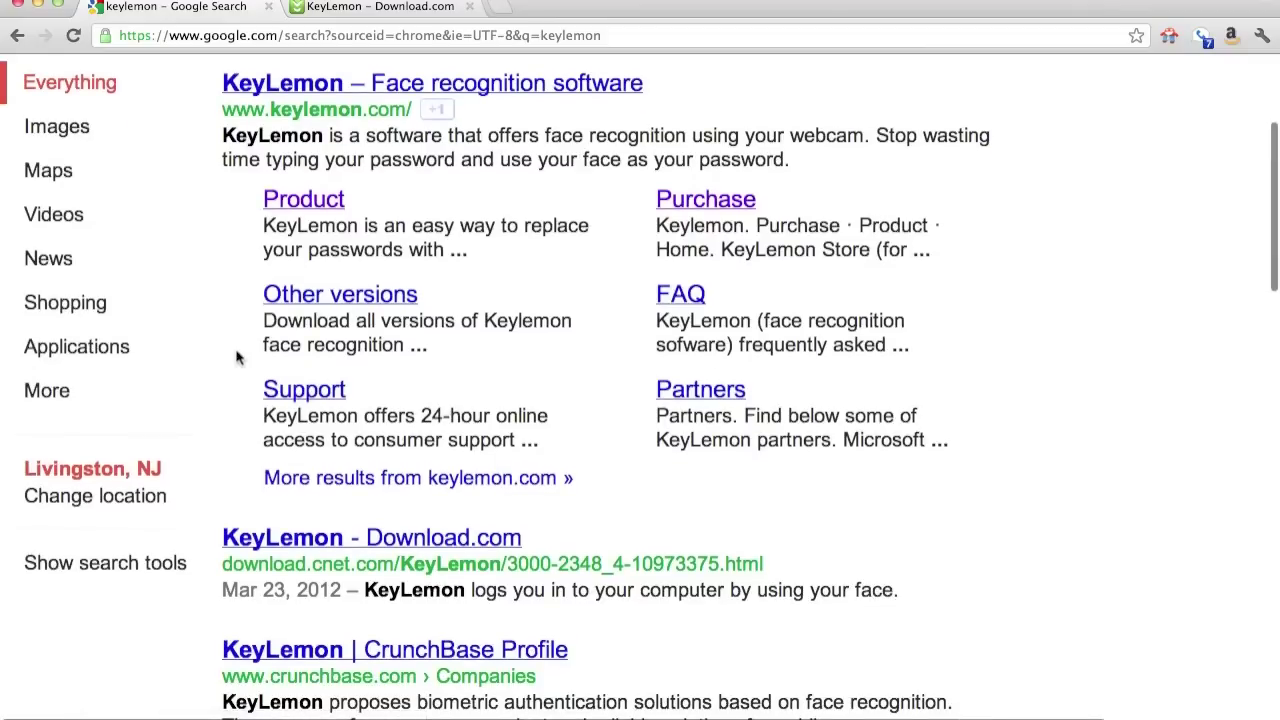
pyautogui.scroll(3, 237, 357)
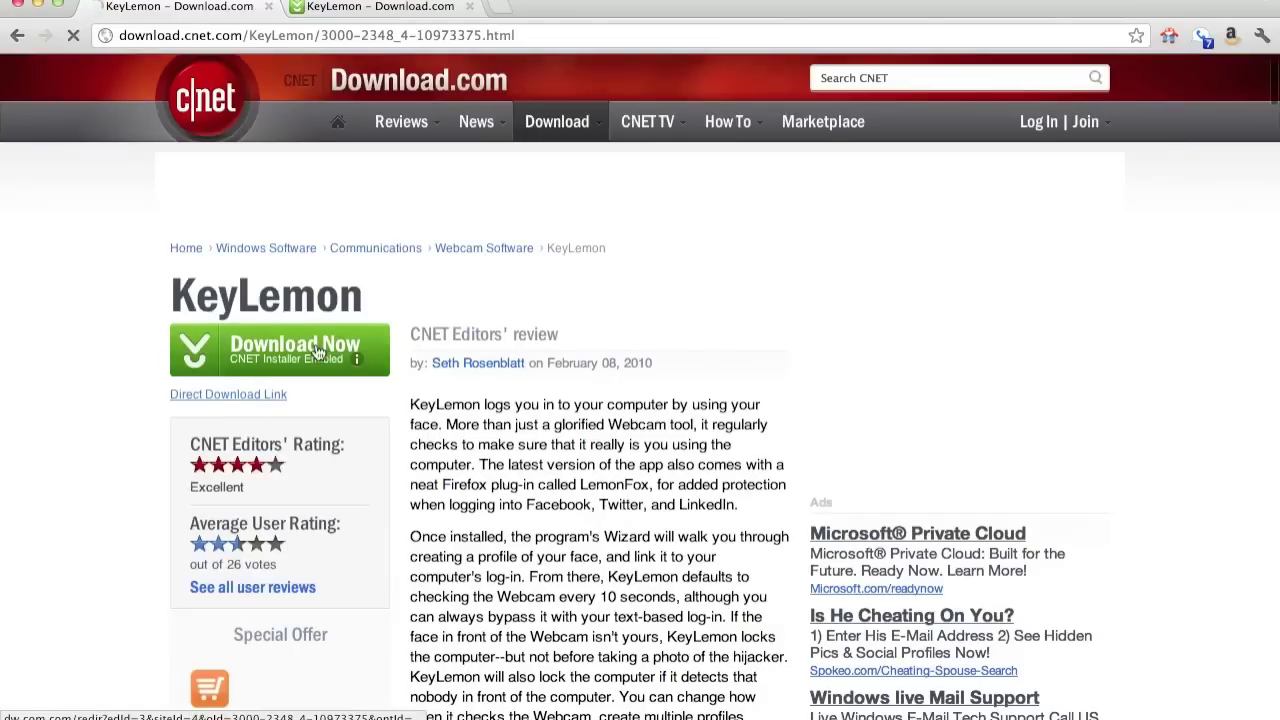
# Step: Scroll down the KeyLemon Download.com page
pyautogui.scroll(-5, 315, 350)
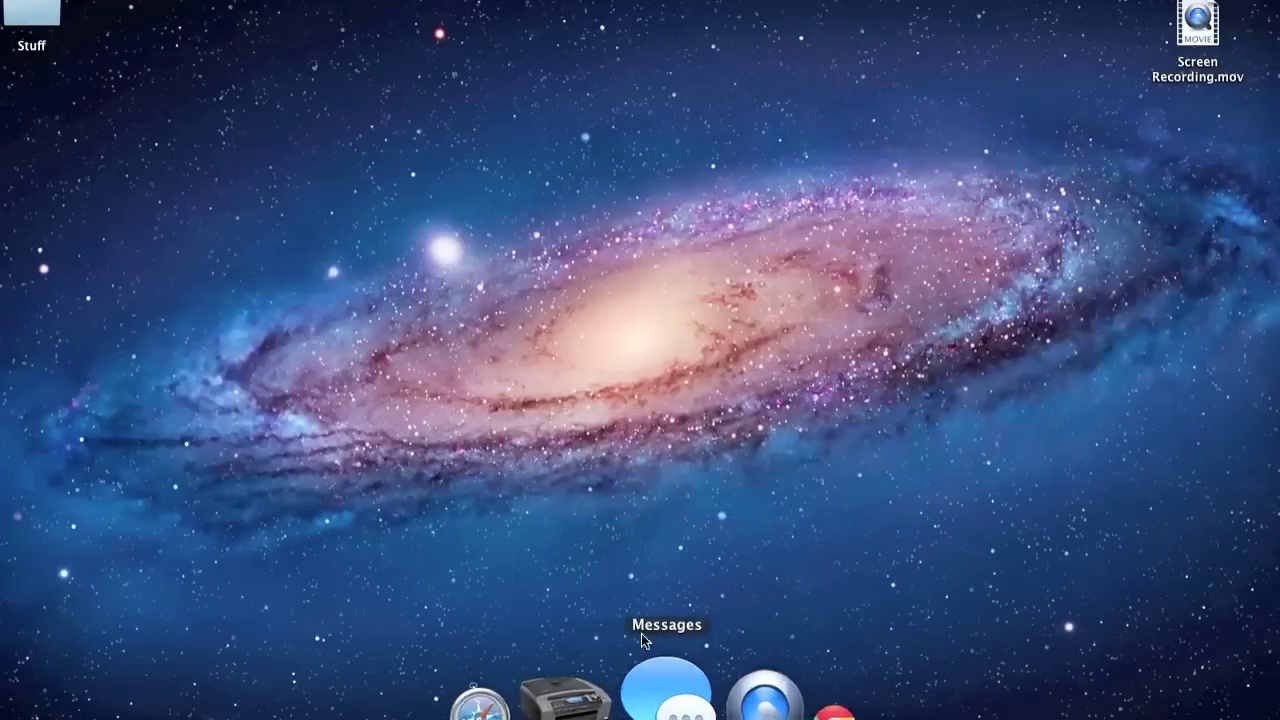
# Step: Open Launchpad and launch KeyLemon from its second page
pyautogui.press('F4')
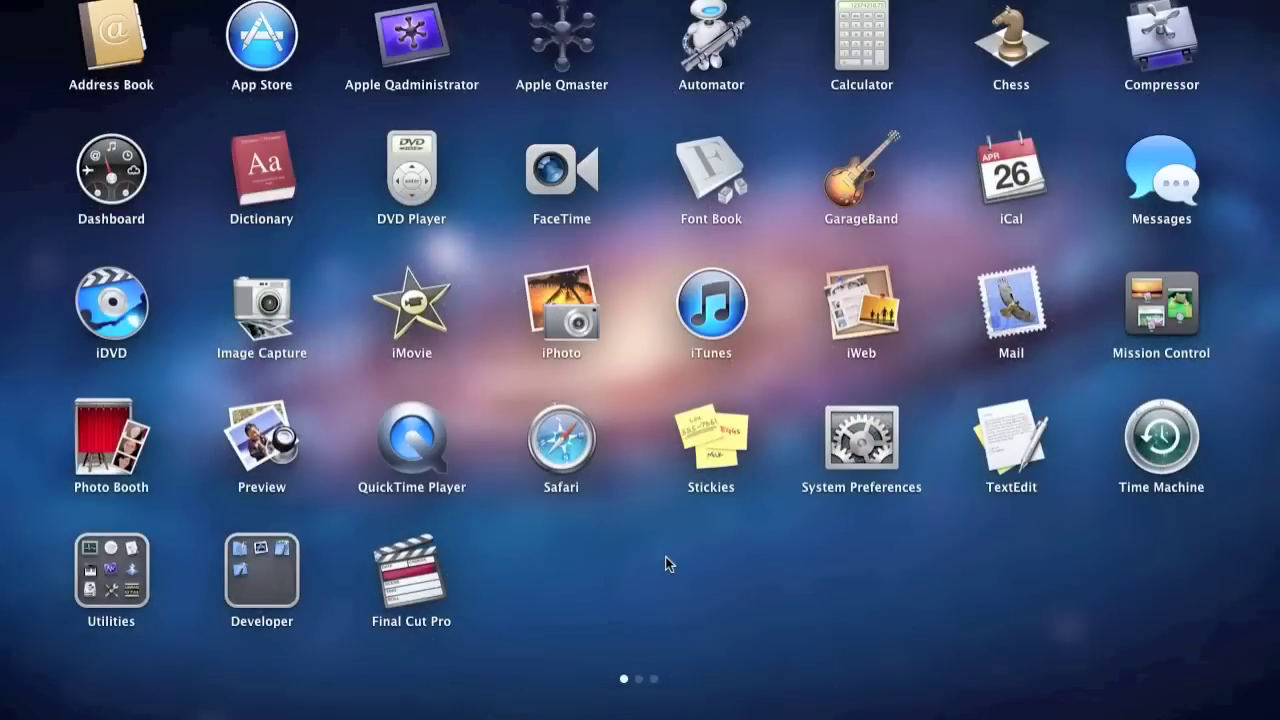
pyautogui.hscroll(3, 665, 556)
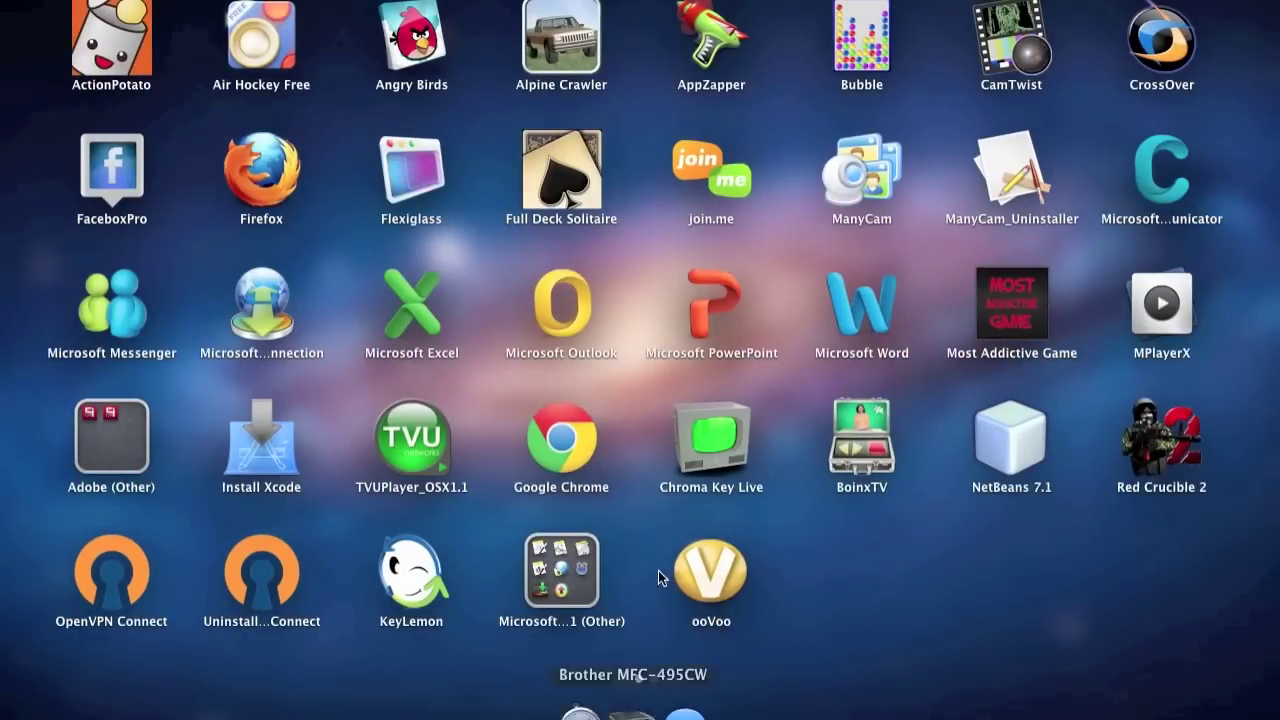
pyautogui.hscroll(1, 671, 562)
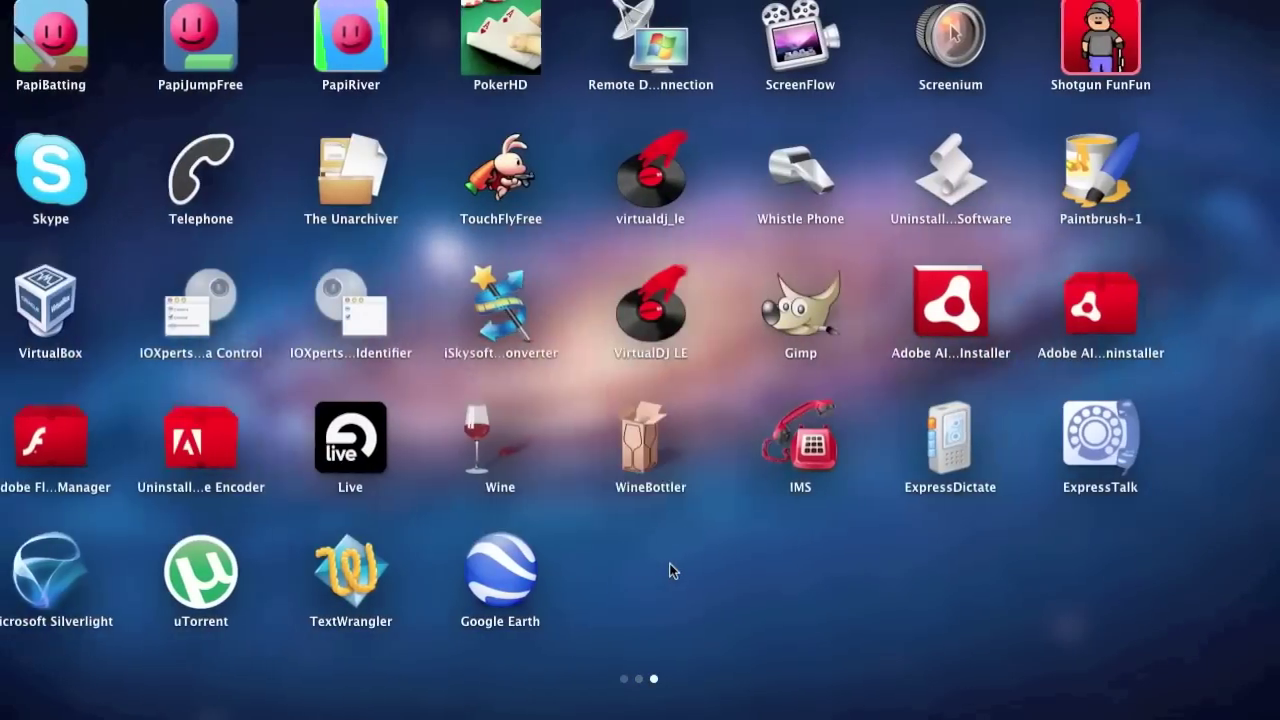
pyautogui.hscroll(-2, 673, 570)
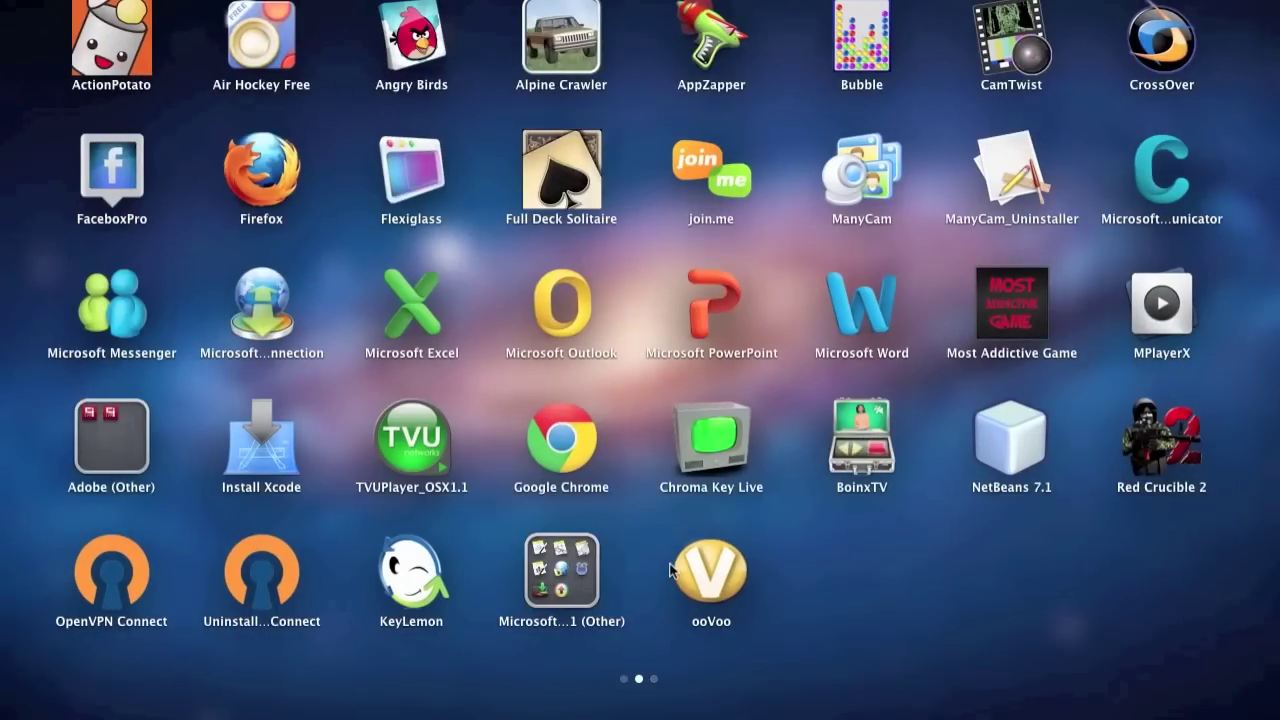
pyautogui.hscroll(-2, 670, 564)
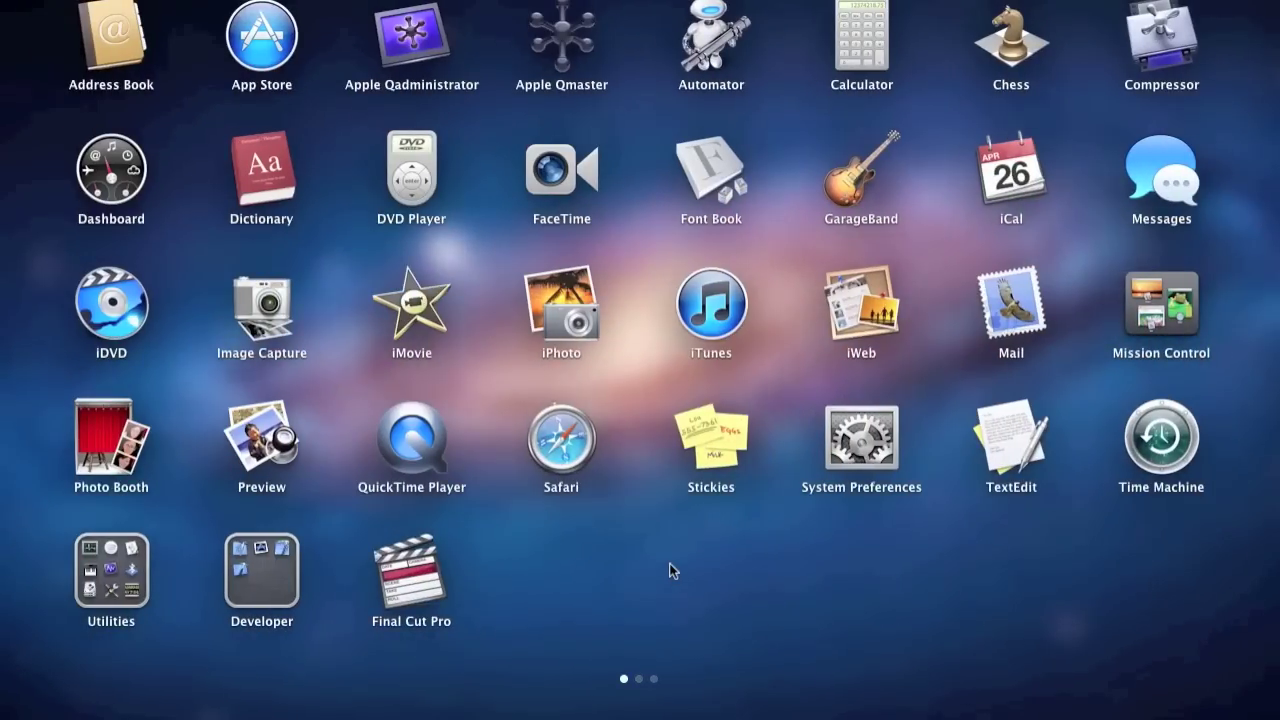
pyautogui.hscroll(2, 669, 563)
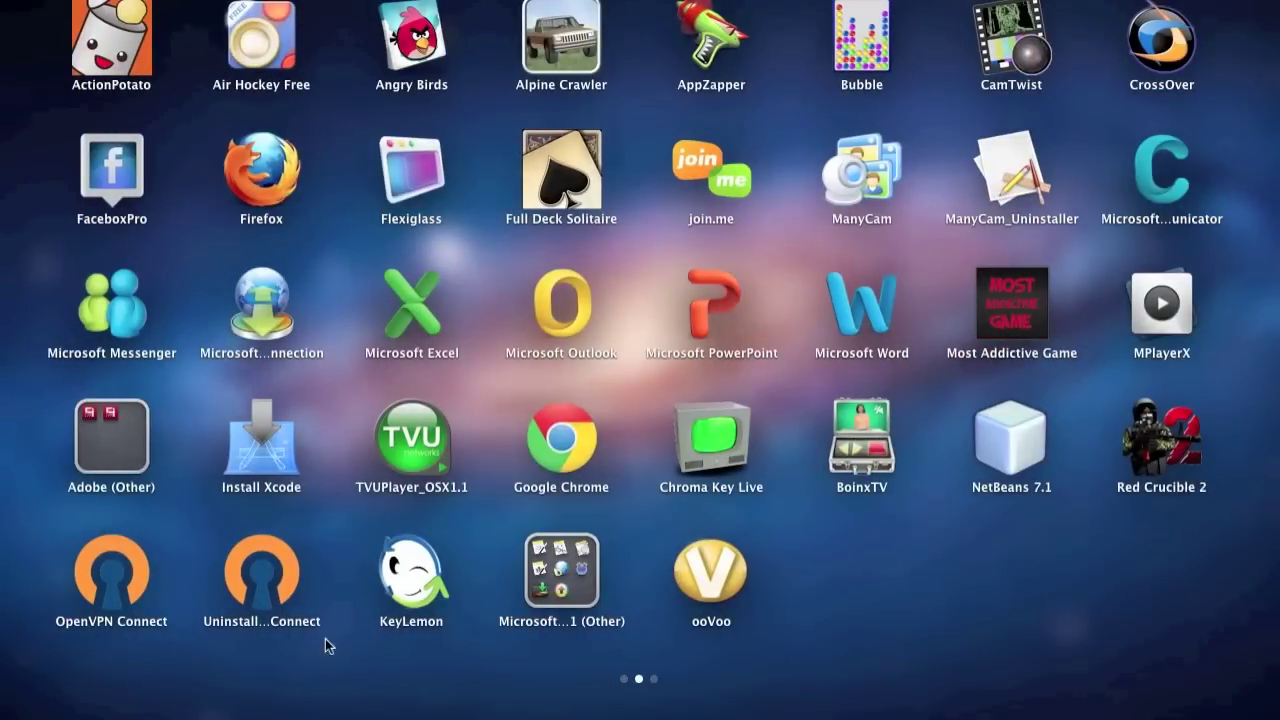
pyautogui.click(437, 588)
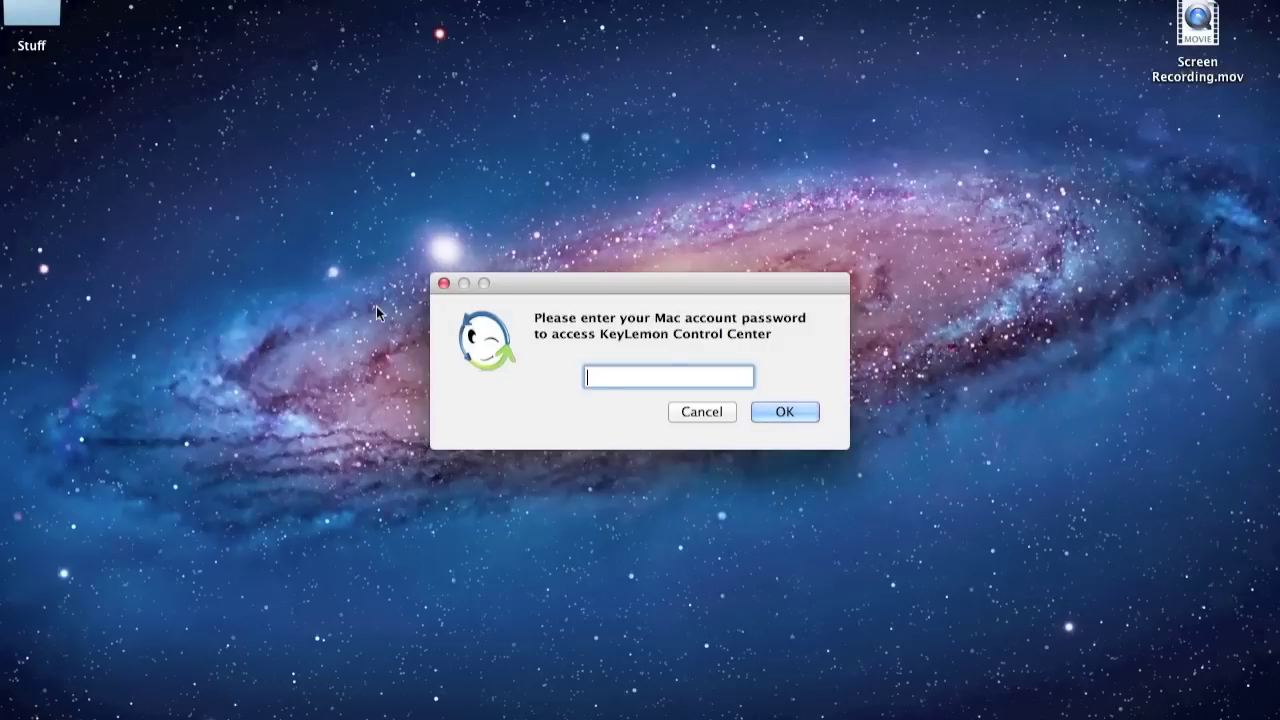
# Step: Unlock the Control Center with the Mac account password, move it lower, and view Webcam settings
pyautogui.write('••••••••••••••••')
pyautogui.press('Return')
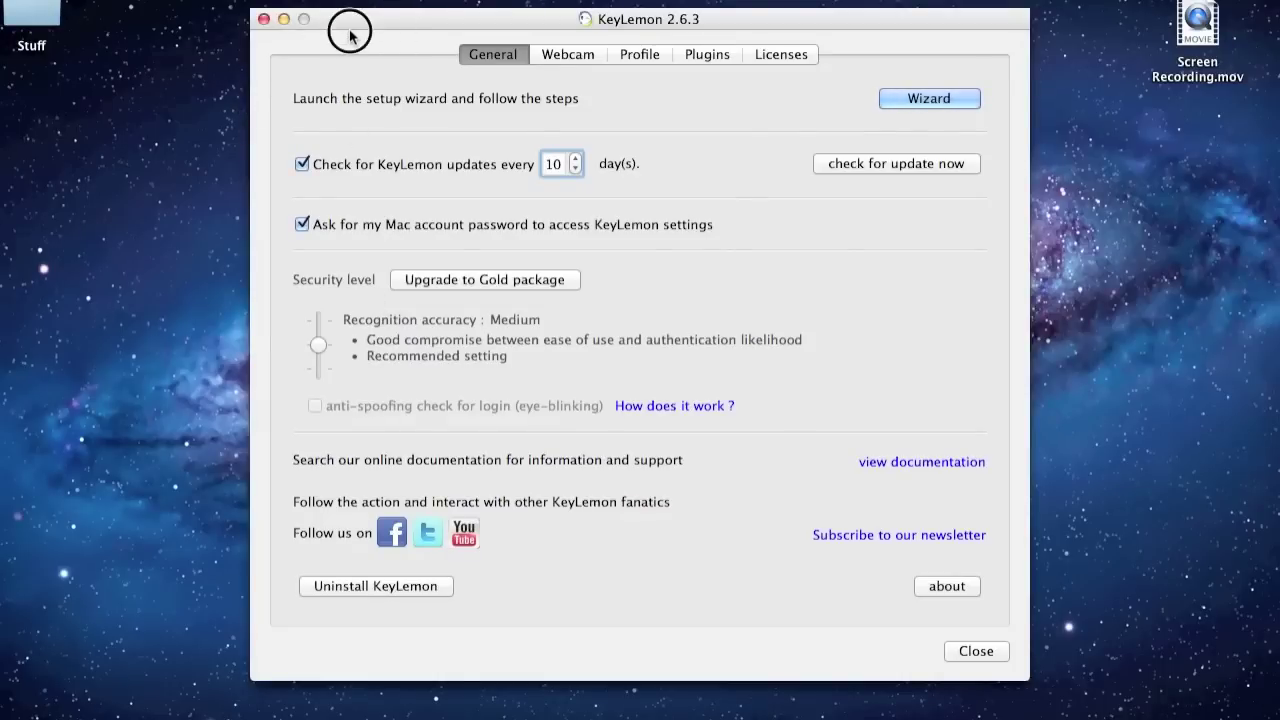
pyautogui.moveTo(382, 22); pyautogui.dragTo(350, 109)
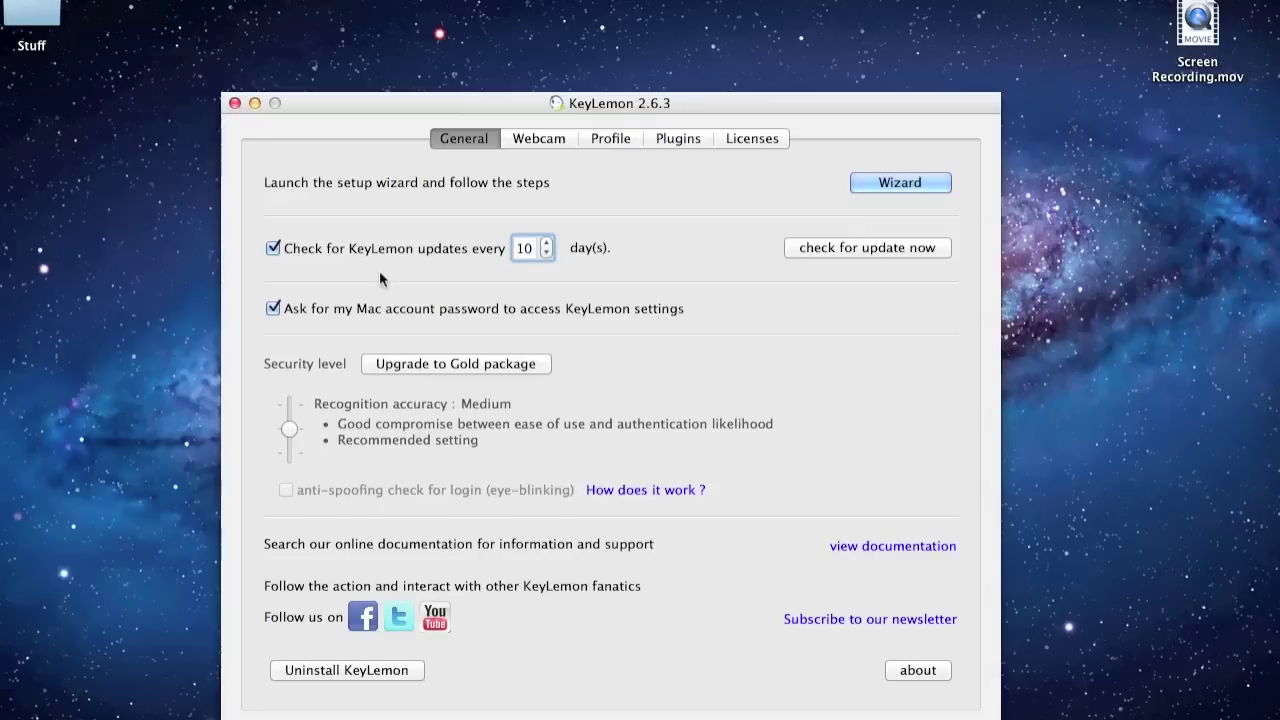
pyautogui.click(548, 140)
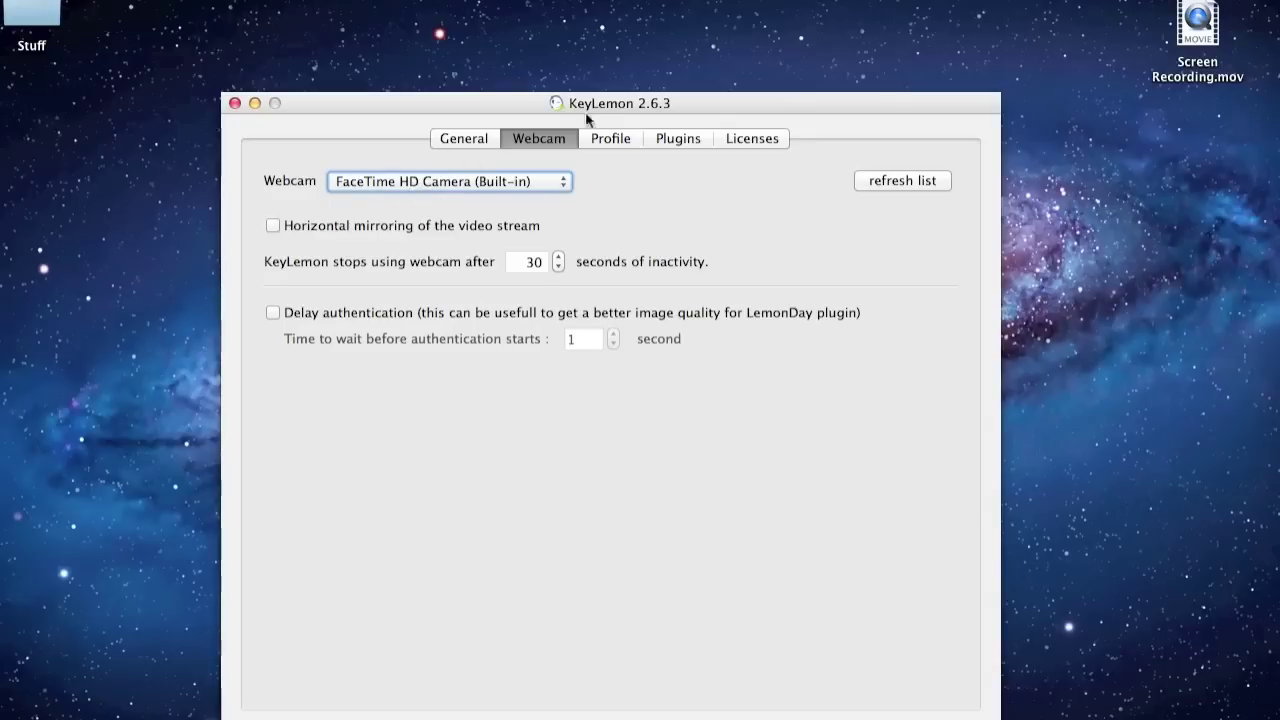
# Step: Switch to the Profile tab and start improving the Daniel face model
pyautogui.click(636, 136)
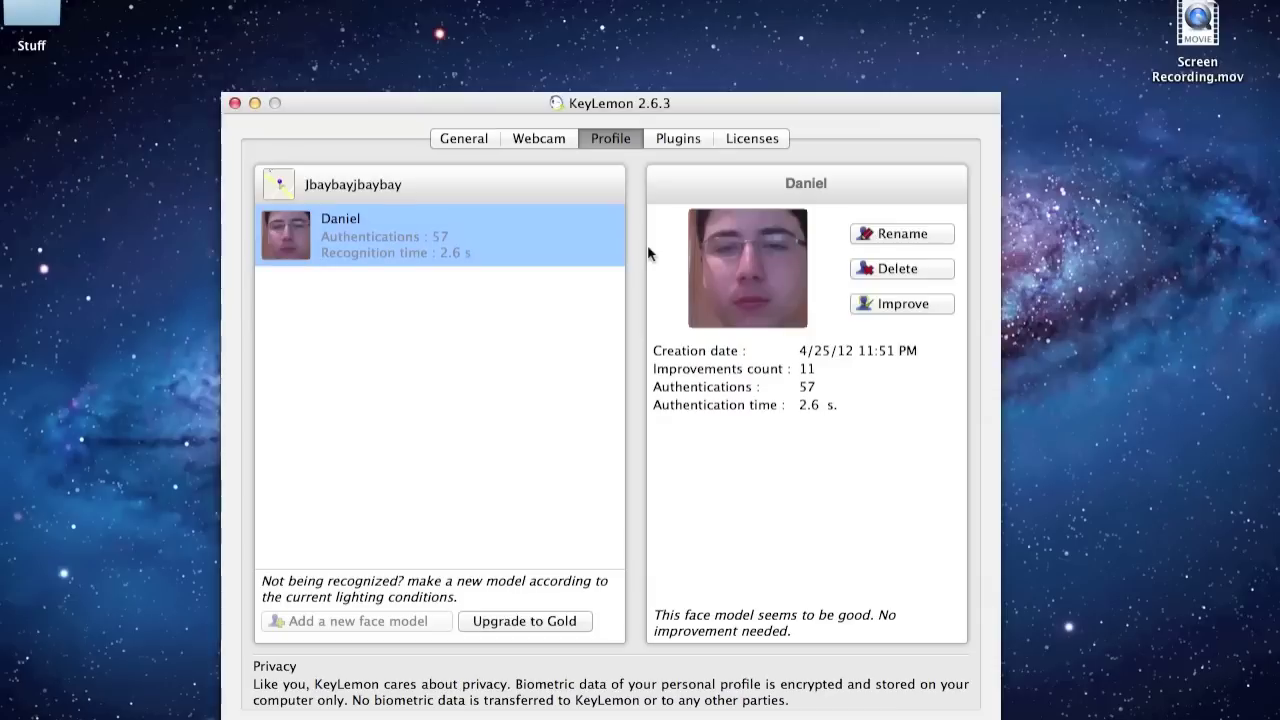
pyautogui.click(897, 302)
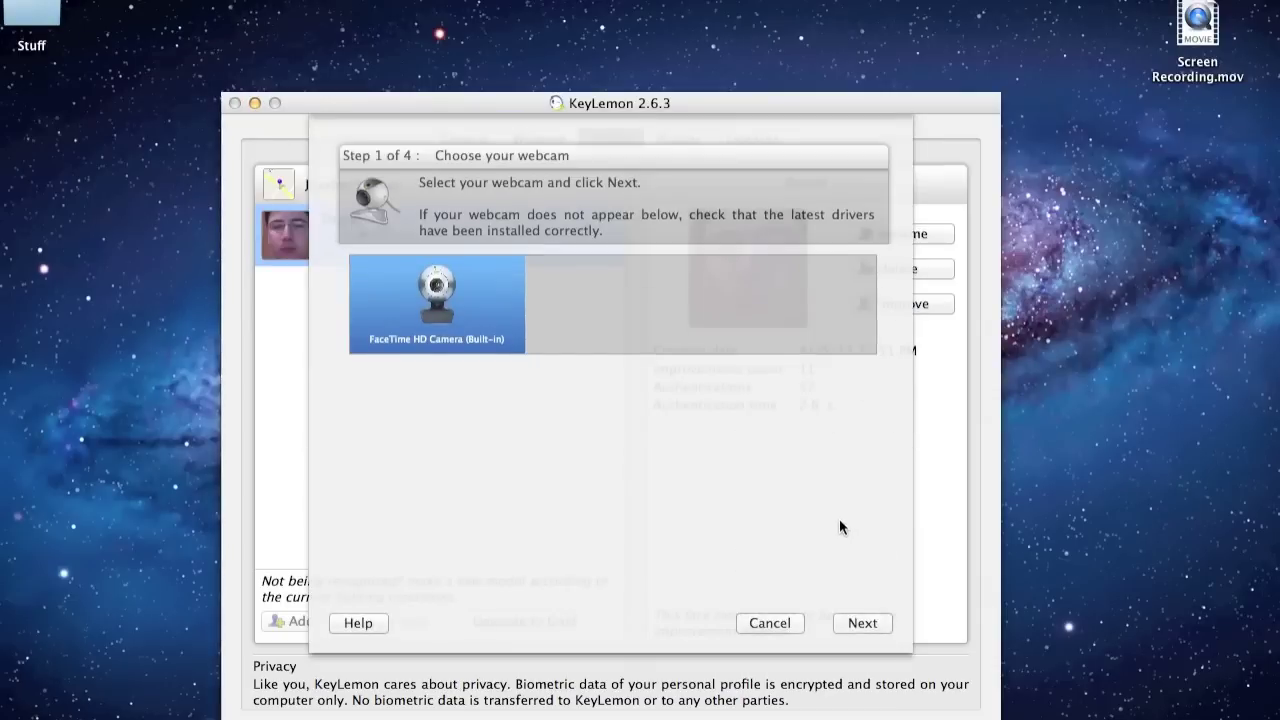
# Step: Use the FaceTime HD camera, adapt Daniel's model to the current image, and finish
pyautogui.click(862, 623)
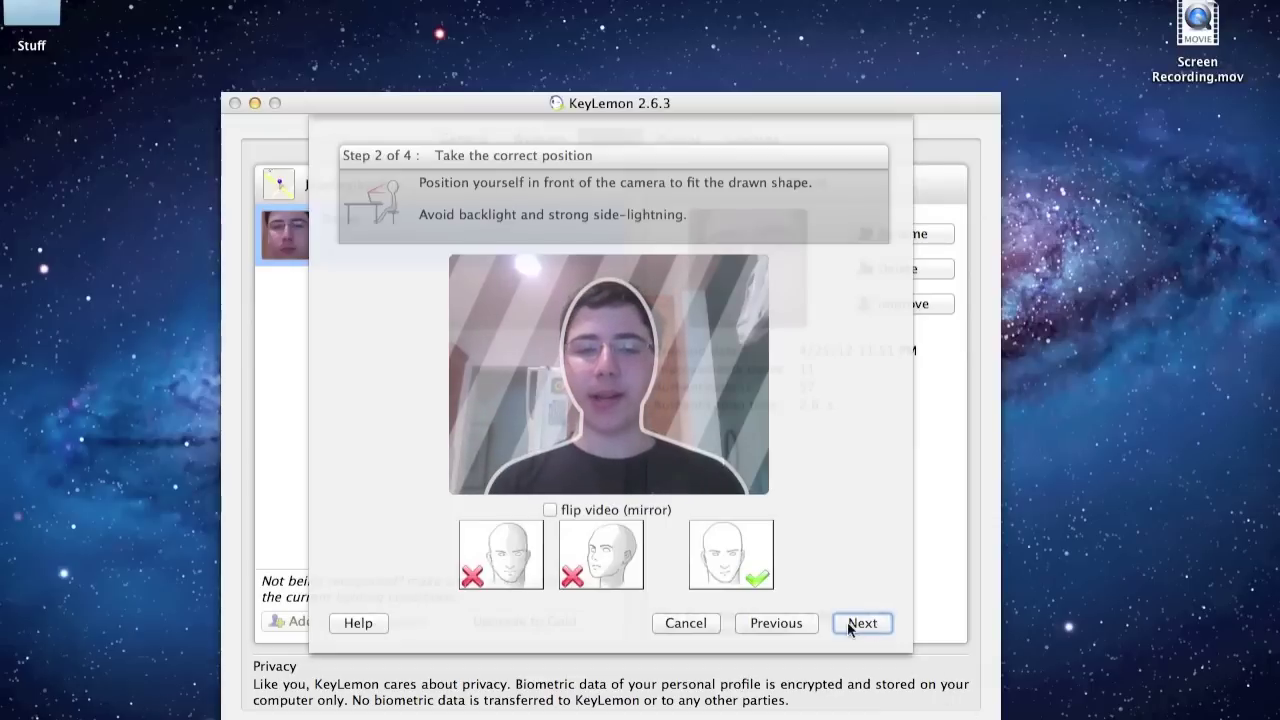
pyautogui.click(860, 623)
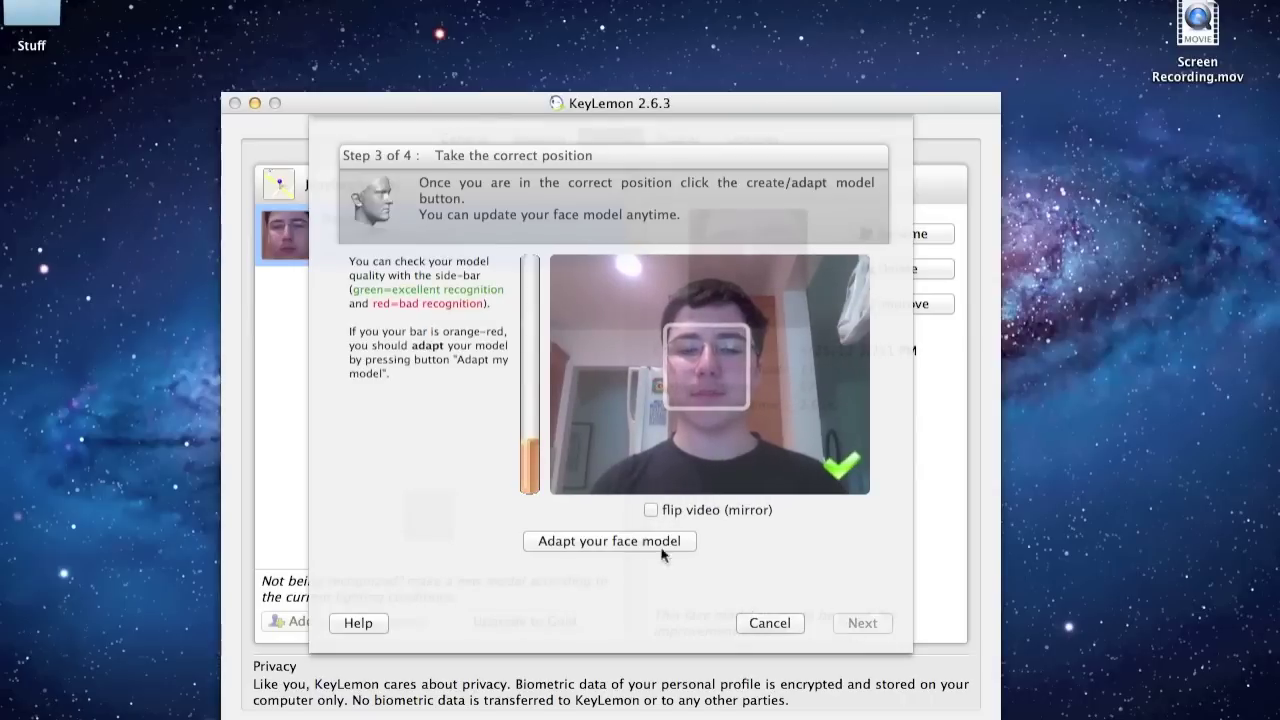
pyautogui.click(604, 541)
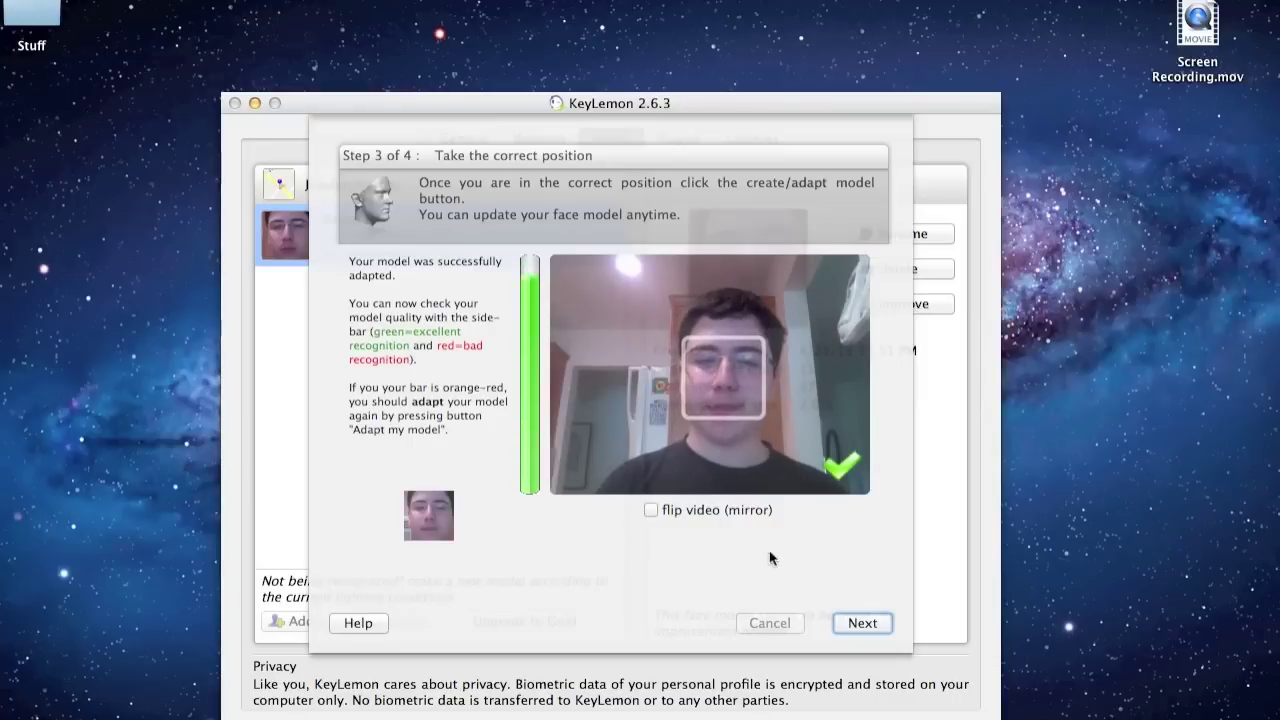
pyautogui.click(872, 623)
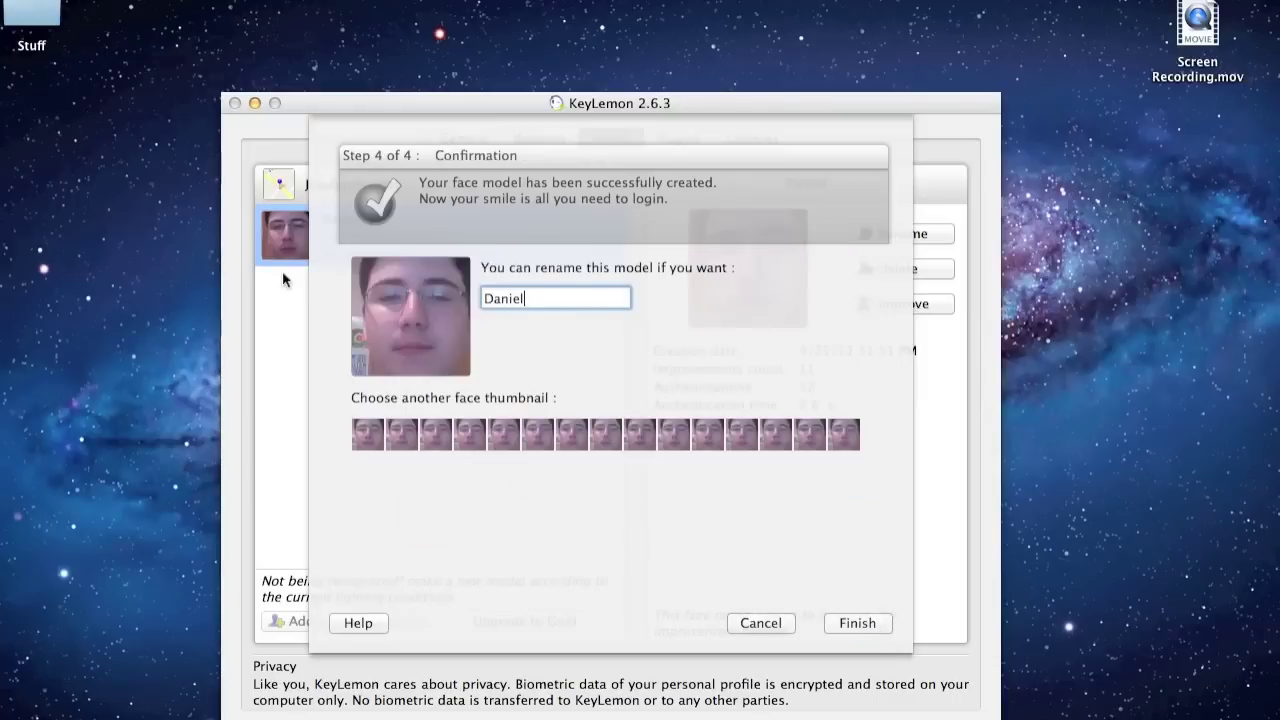
pyautogui.click(371, 441)
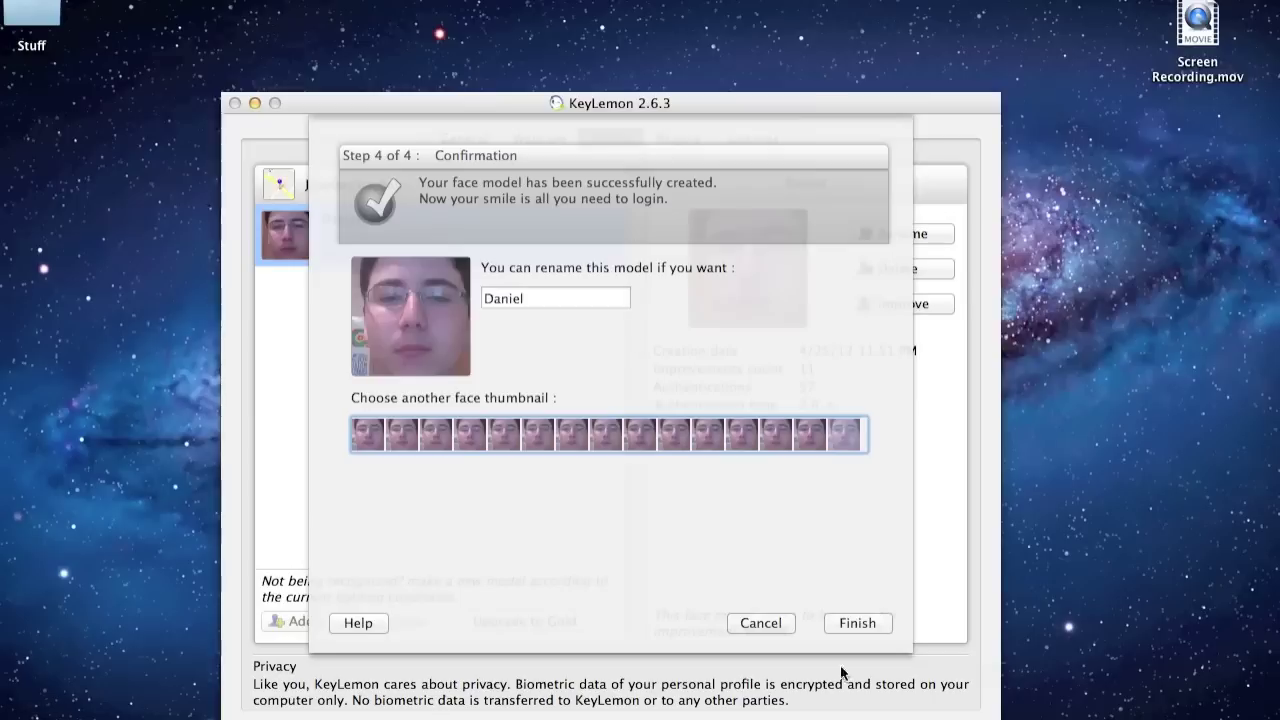
pyautogui.click(885, 630)
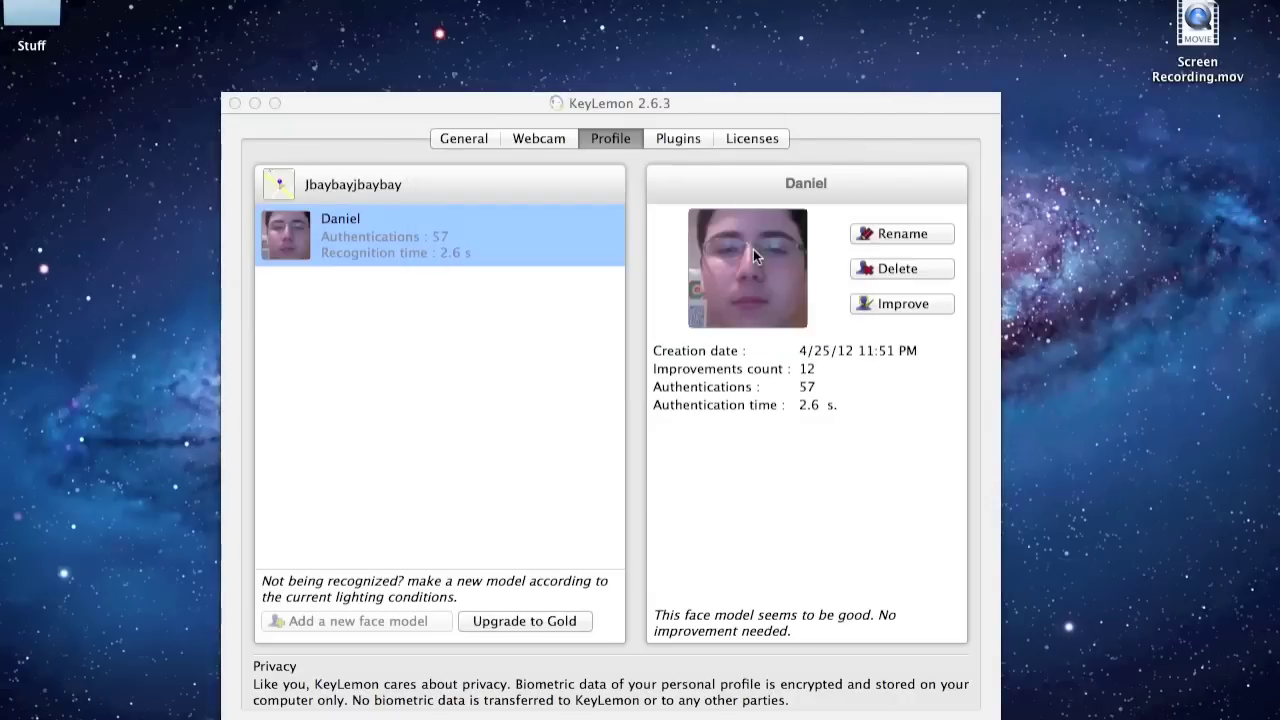
# Step: Open the LemonLock menu-bar item to lock the Mac now
pyautogui.click(666, 10)
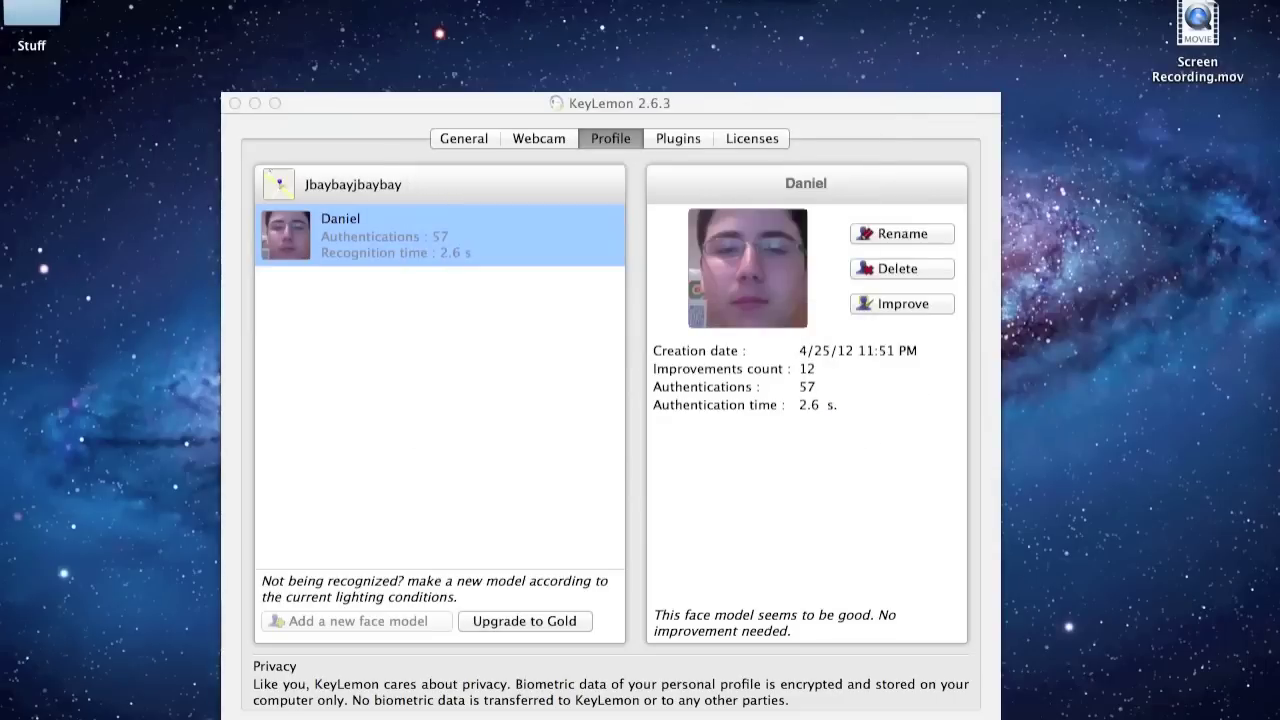
pyautogui.click(672, 2)
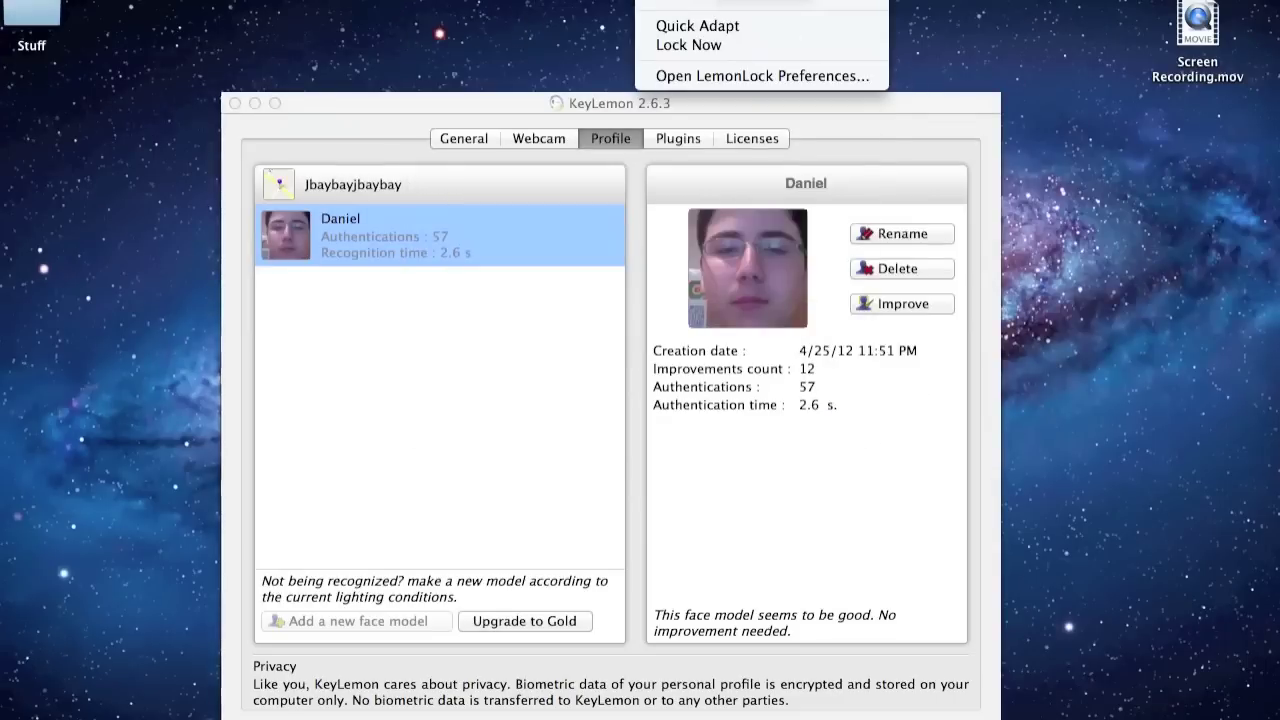